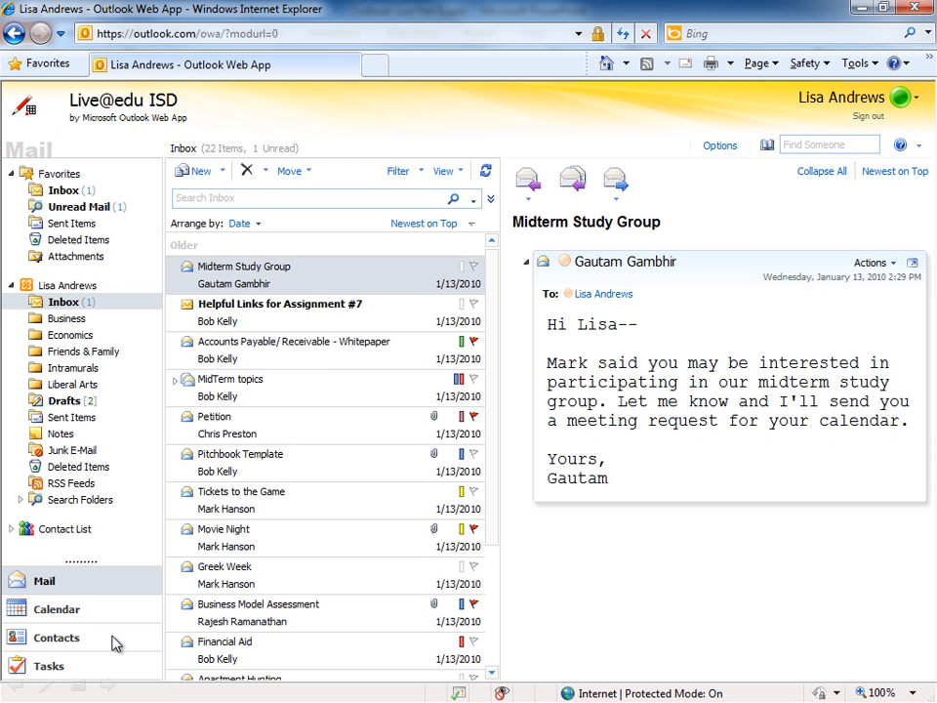
Switch to Contacts and start a new contact group
{"action": "left_click", "coordinate": [116, 643]}
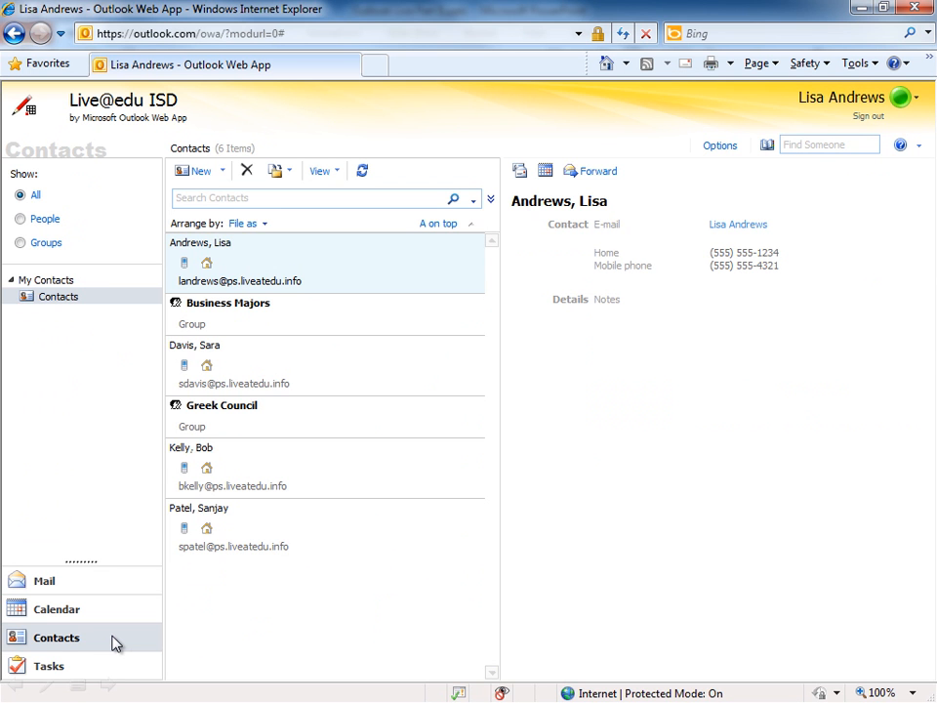
{"action": "left_click", "coordinate": [223, 172]}
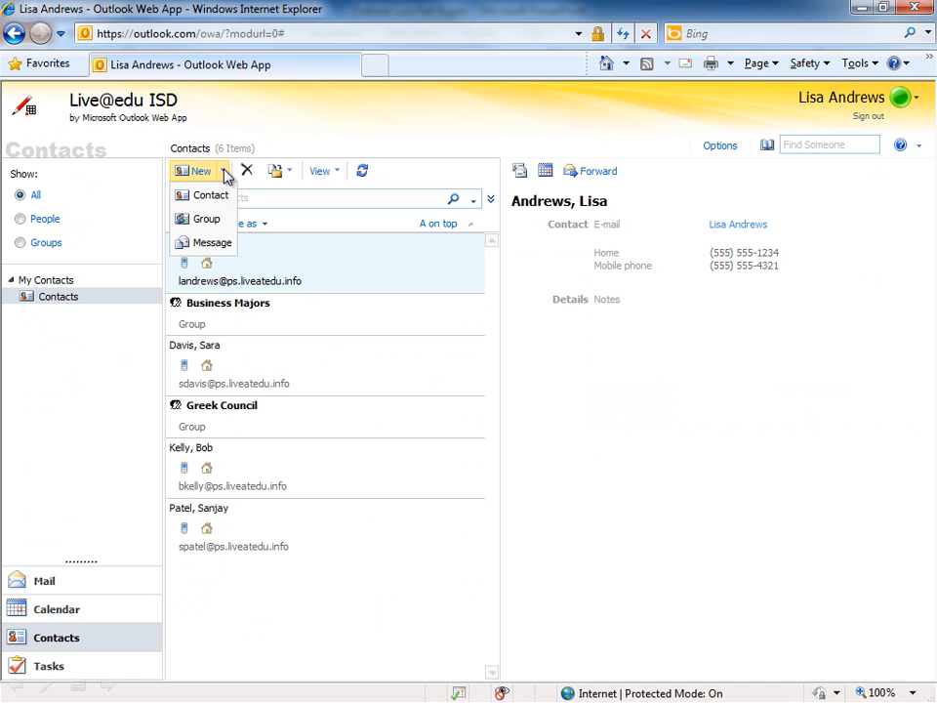
{"action": "left_click", "coordinate": [224, 227]}
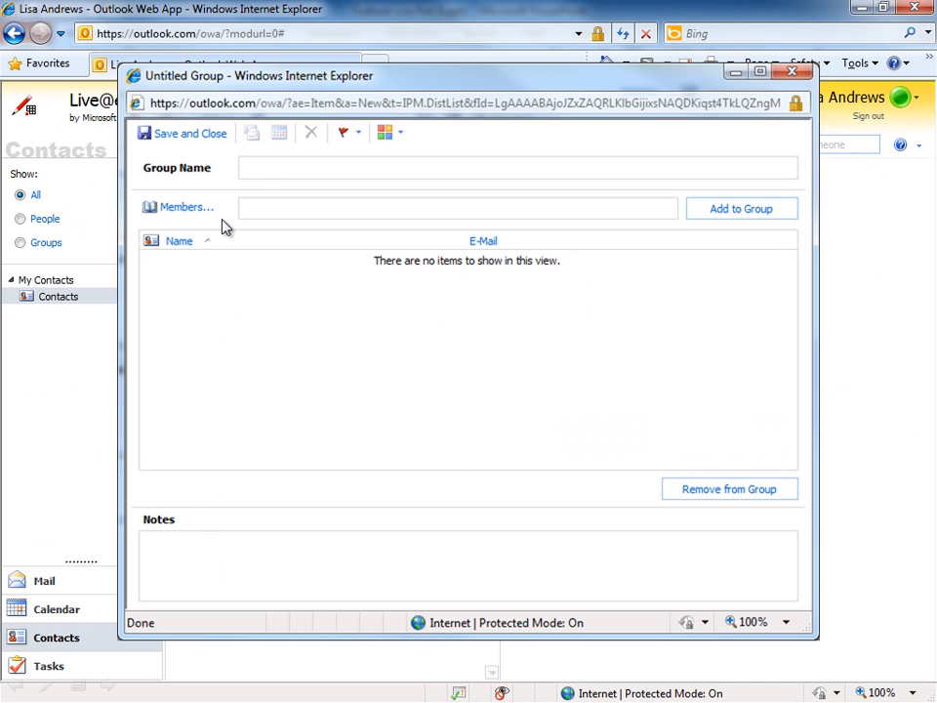
Name the group 'Class Project', add four contacts as members, and save it
{"action": "left_click", "coordinate": [252, 172]}
{"action": "type", "text": "Class Project"}
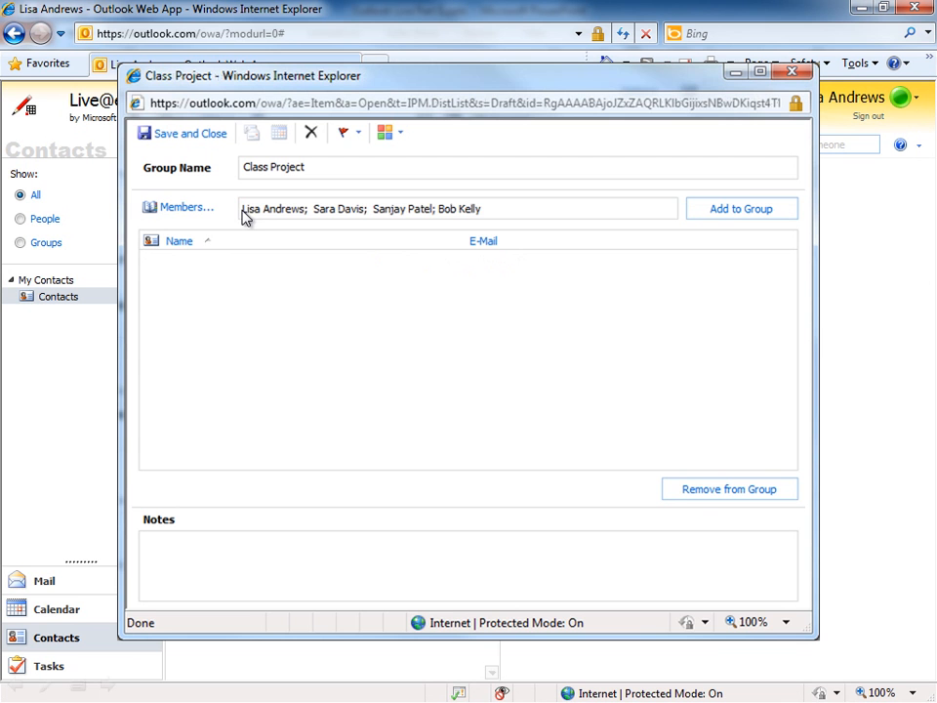
{"action": "left_click", "coordinate": [722, 211]}
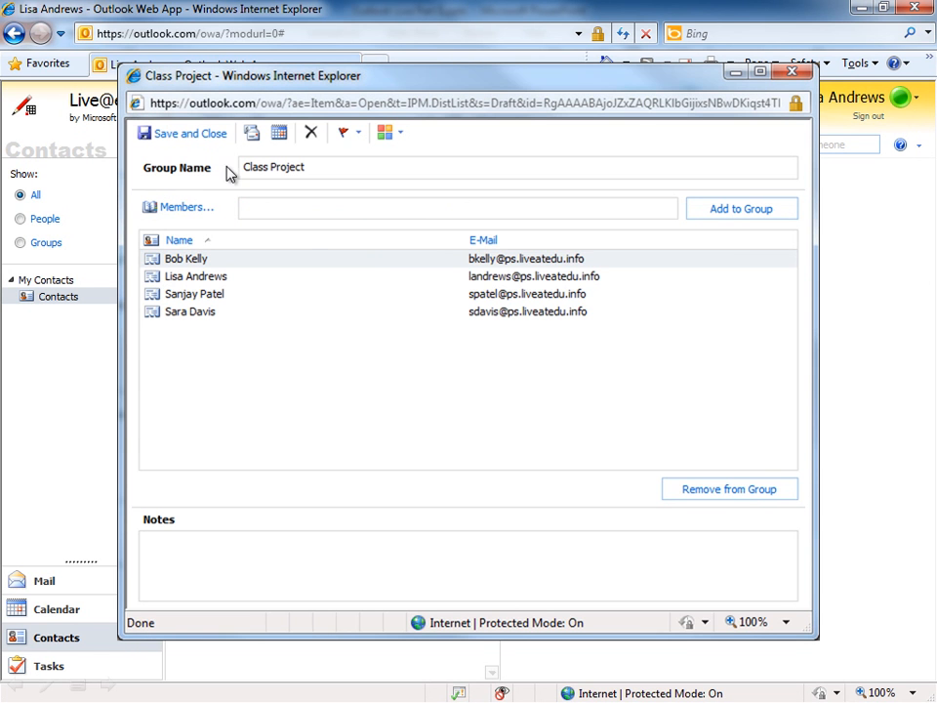
{"action": "left_click", "coordinate": [195, 137]}
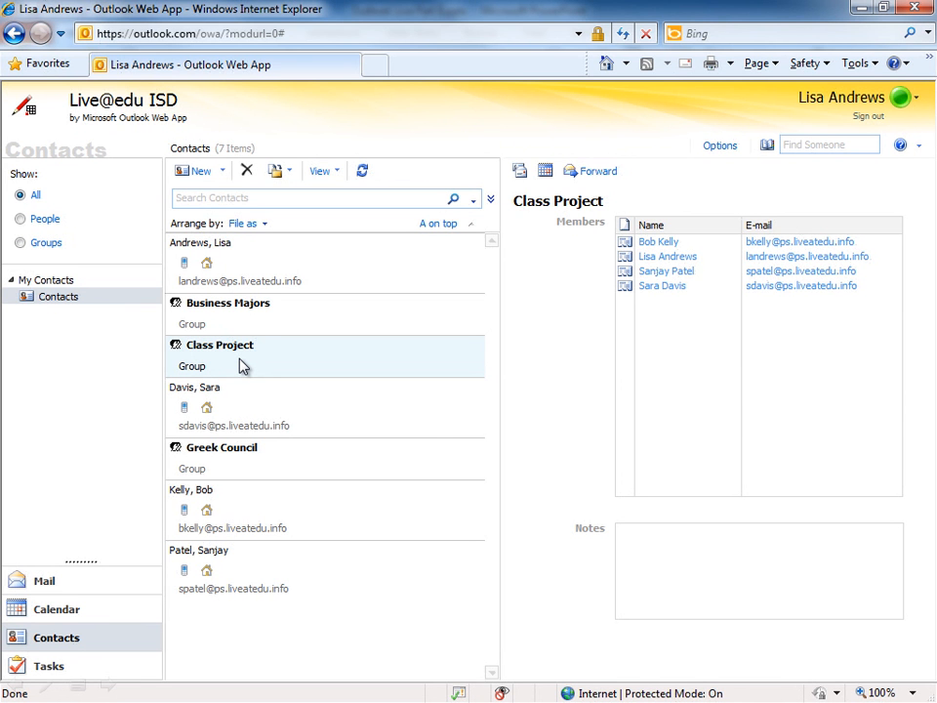
Open the 'Class Project on SkyDrive' draft from the Drafts folder
{"action": "left_click", "coordinate": [77, 578]}
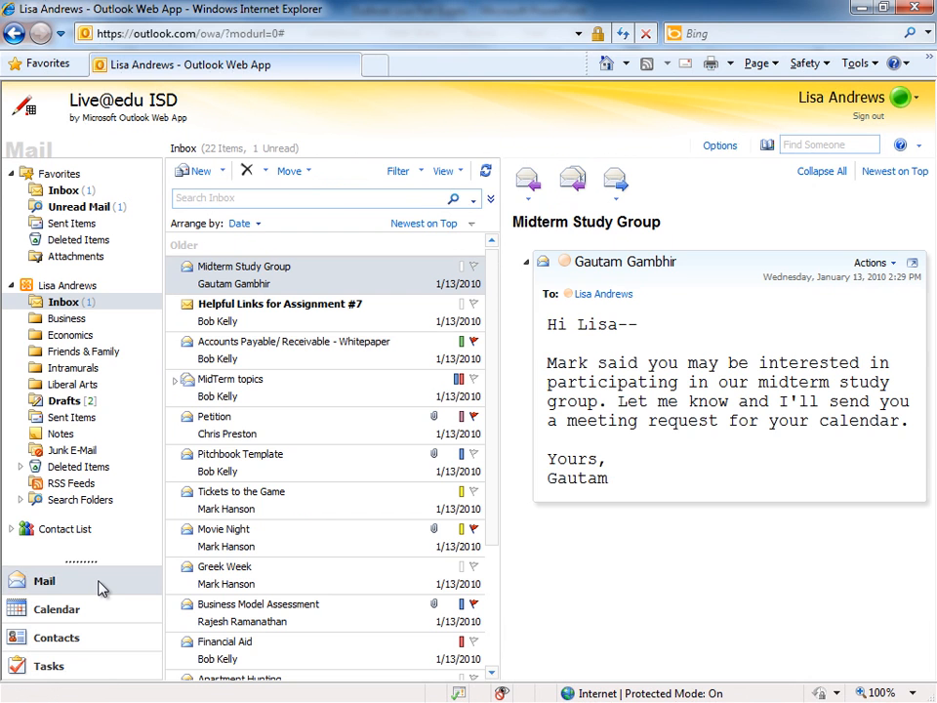
{"action": "left_click", "coordinate": [60, 404]}
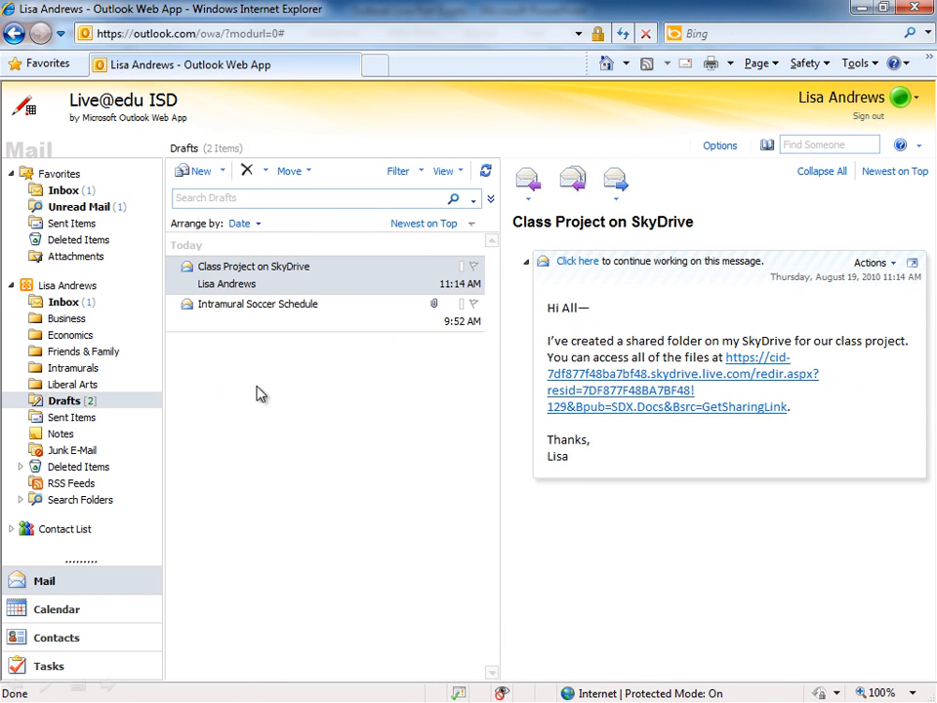
{"action": "double_click", "coordinate": [292, 282]}
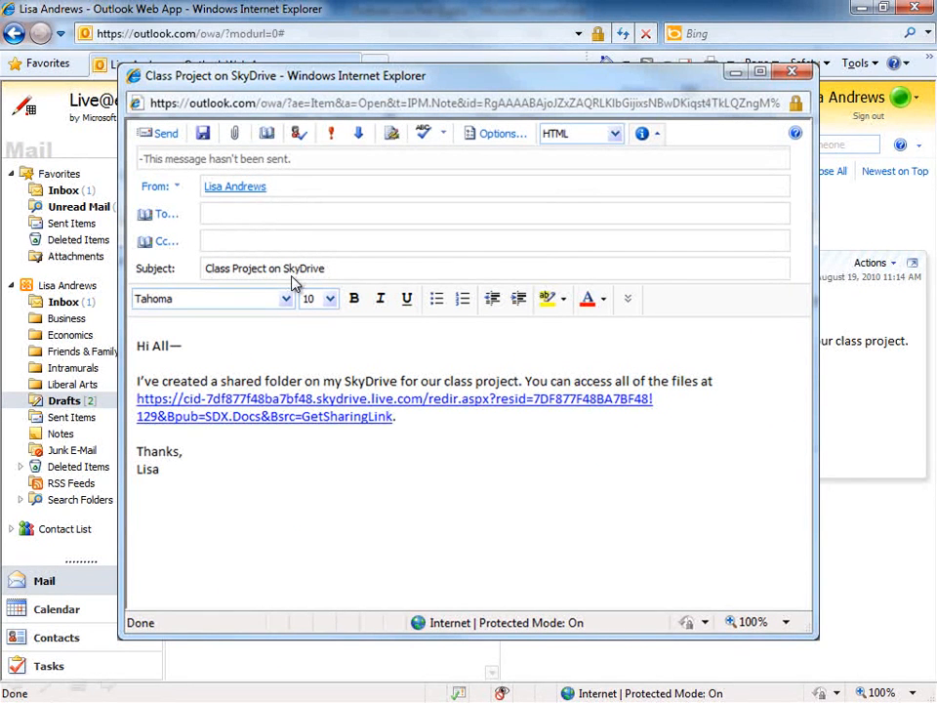
Address the draft to the Class Project group and send it
{"action": "left_click", "coordinate": [217, 212]}
{"action": "type", "text": "Class Project"}
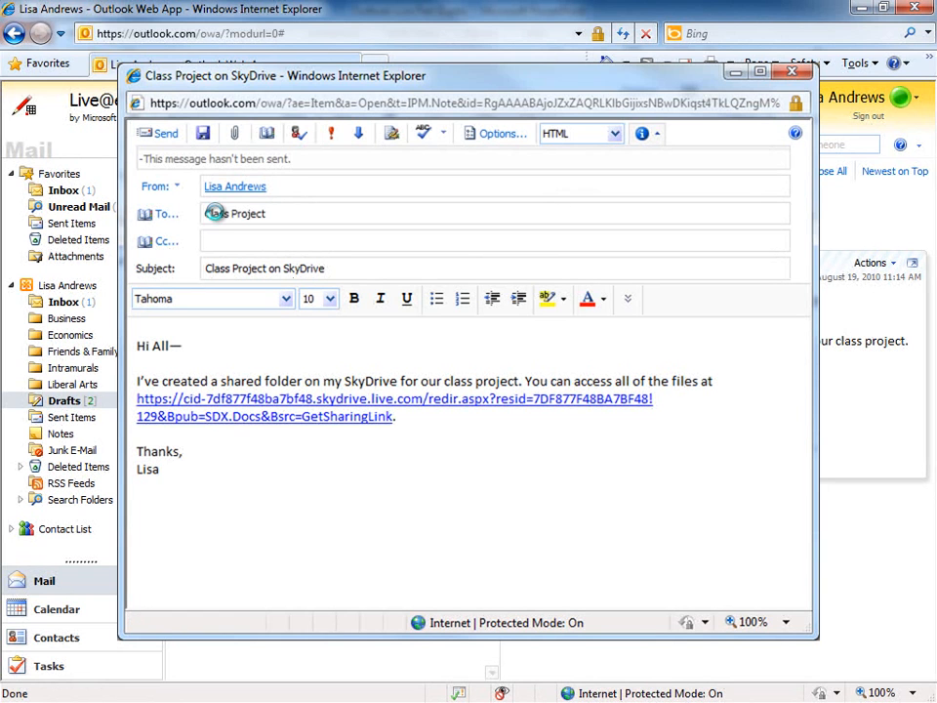
{"action": "left_click", "coordinate": [299, 136]}
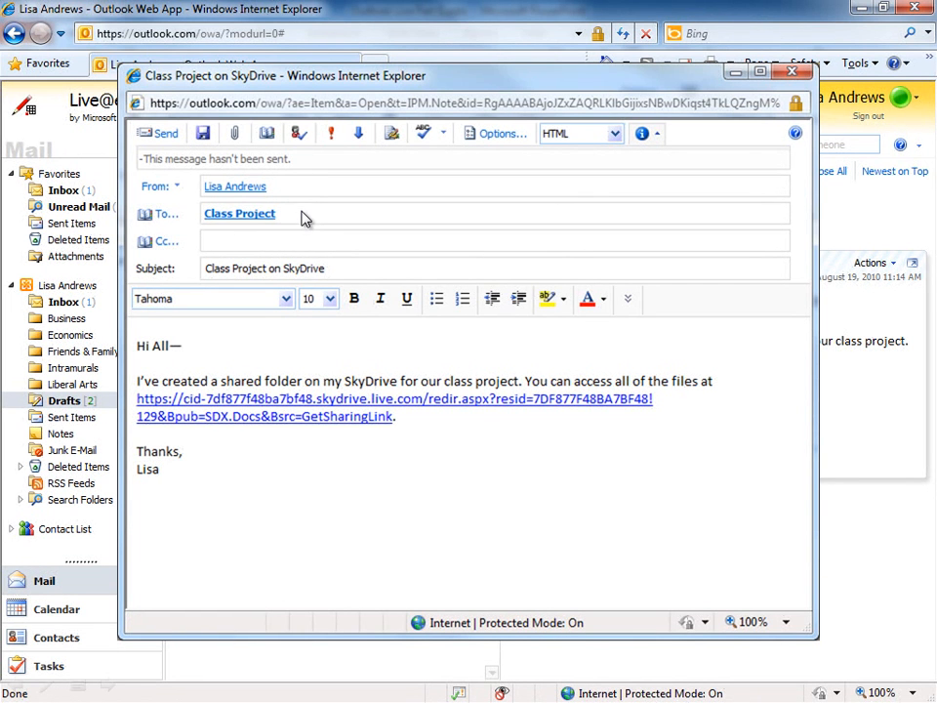
{"action": "left_click", "coordinate": [163, 134]}
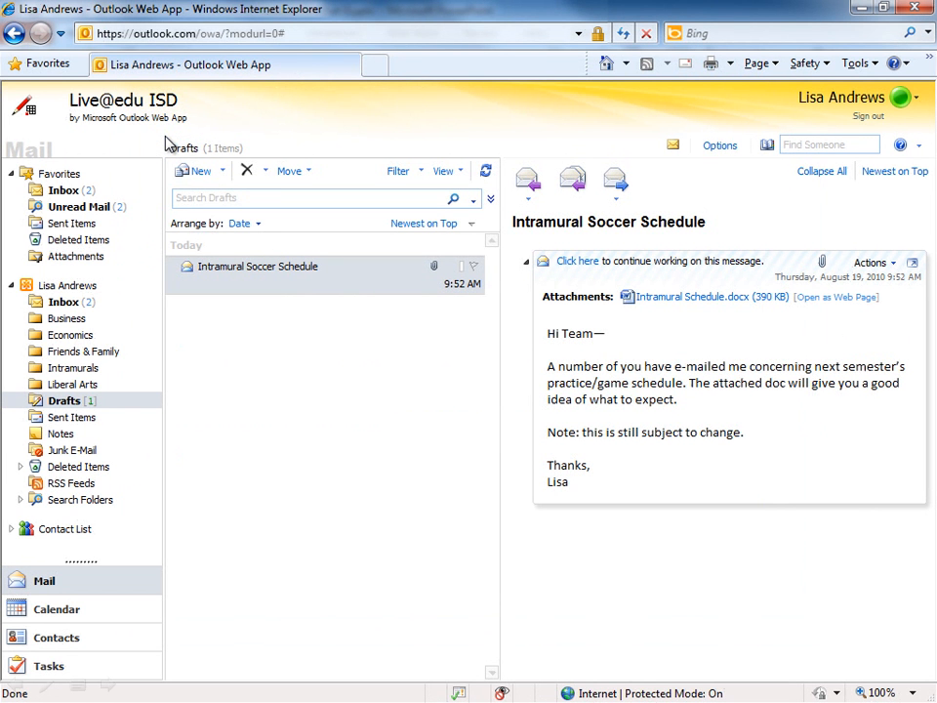
Confirm the SkyDrive message arrived in the Inbox, then go to account Options
{"action": "left_click", "coordinate": [73, 304]}
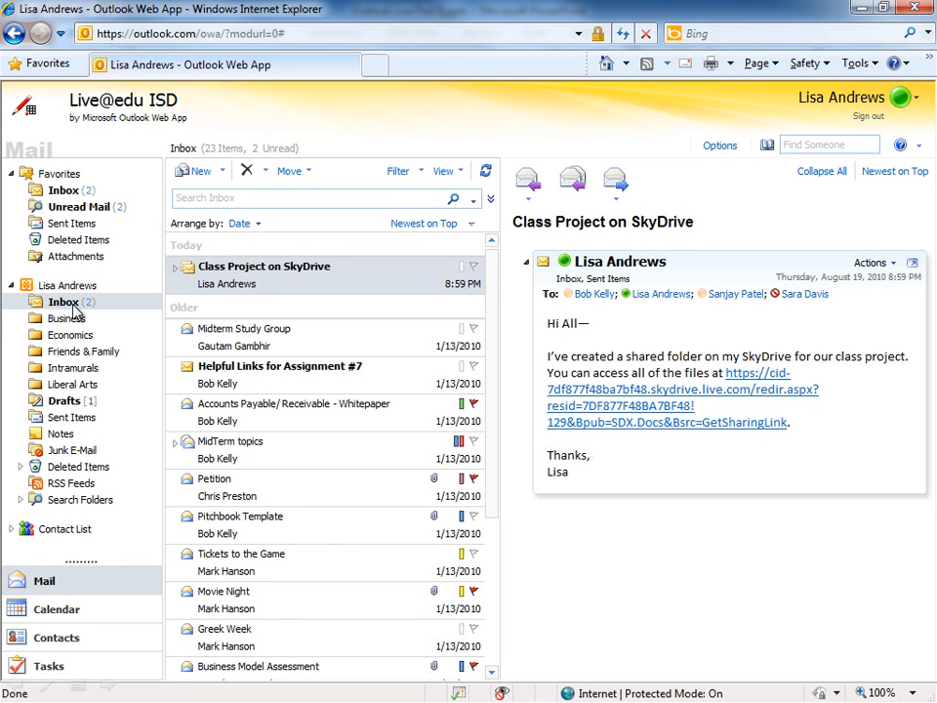
{"action": "left_click", "coordinate": [719, 147]}
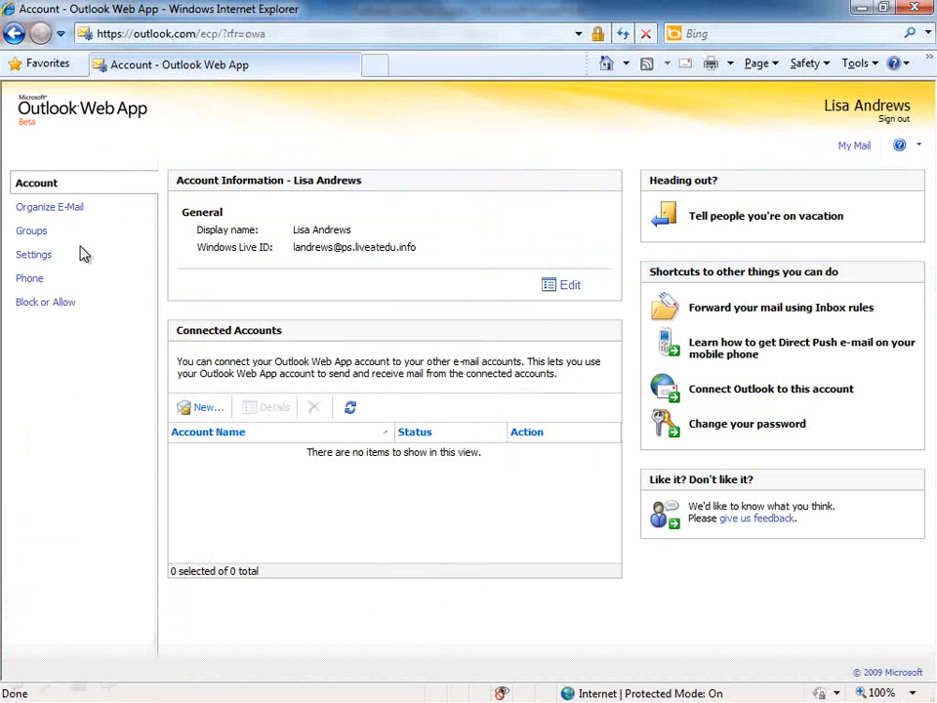
Start a new group under Public Groups I Own
{"action": "left_click", "coordinate": [32, 231]}
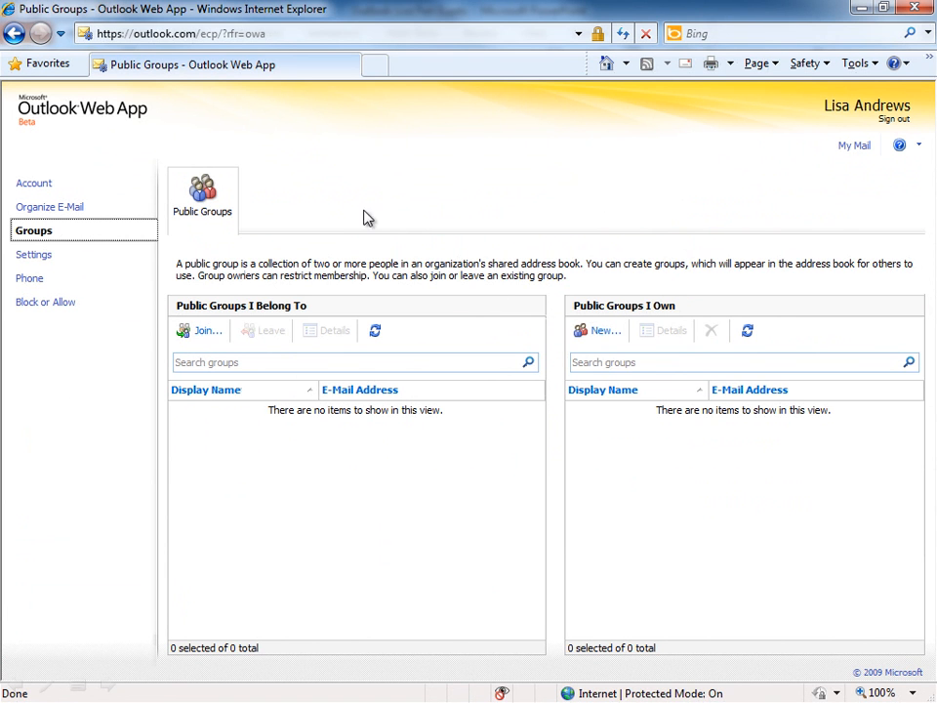
{"action": "left_click", "coordinate": [604, 331]}
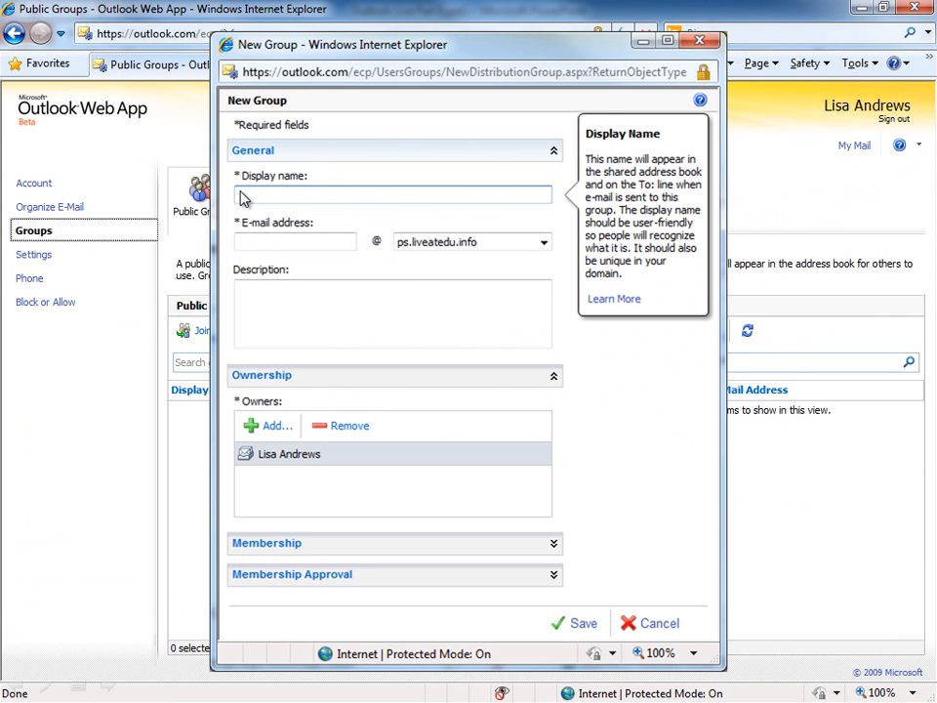
Name the group 'Intramural Soccer Team' with the e-mail alias i-soccer
{"action": "type", "text": "Intramural Soccer Team"}
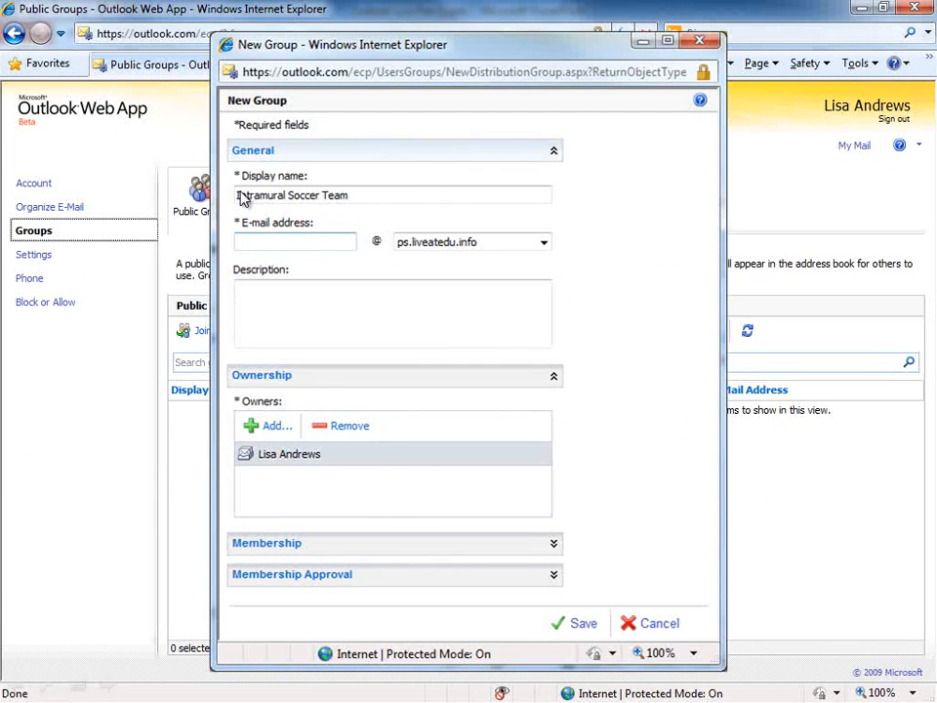
{"action": "left_click", "coordinate": [244, 249]}
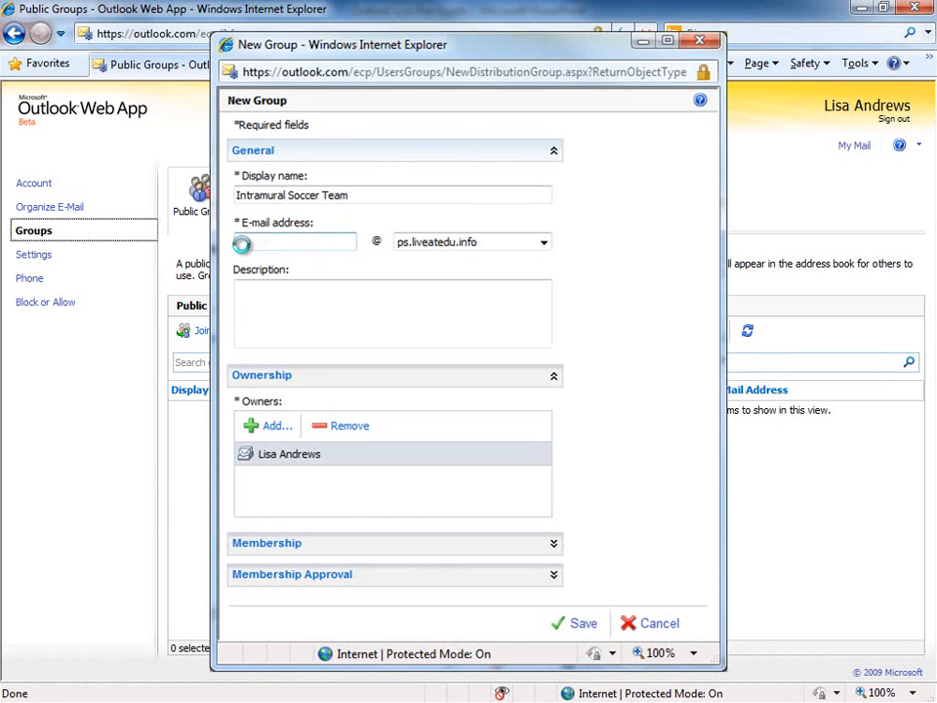
{"action": "type", "text": "i-soccer"}
{"action": "key", "text": "Tab"}
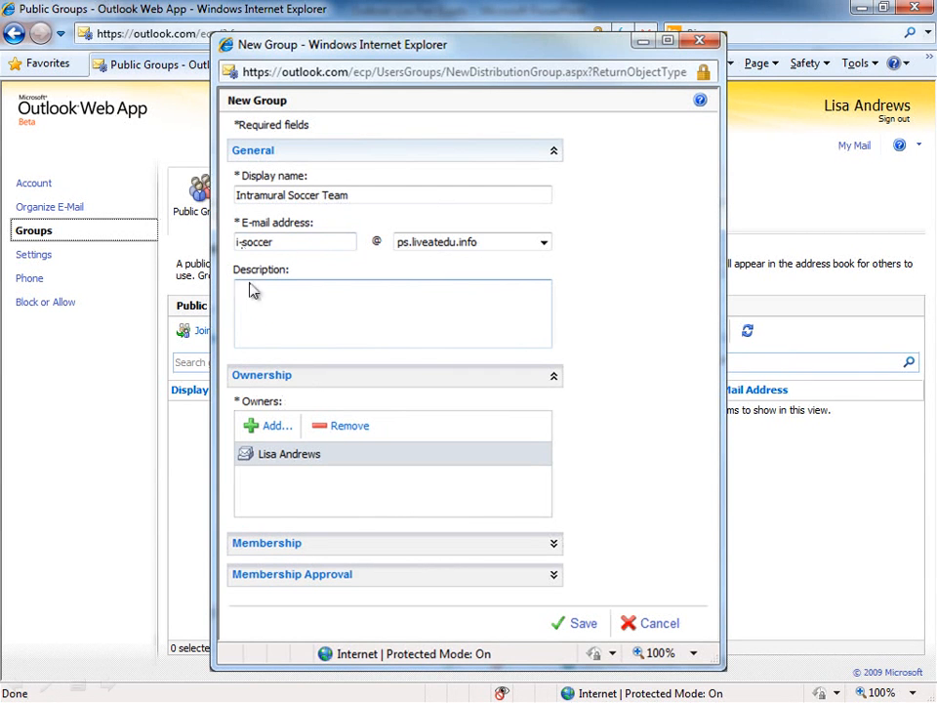
{"action": "left_click", "coordinate": [300, 544]}
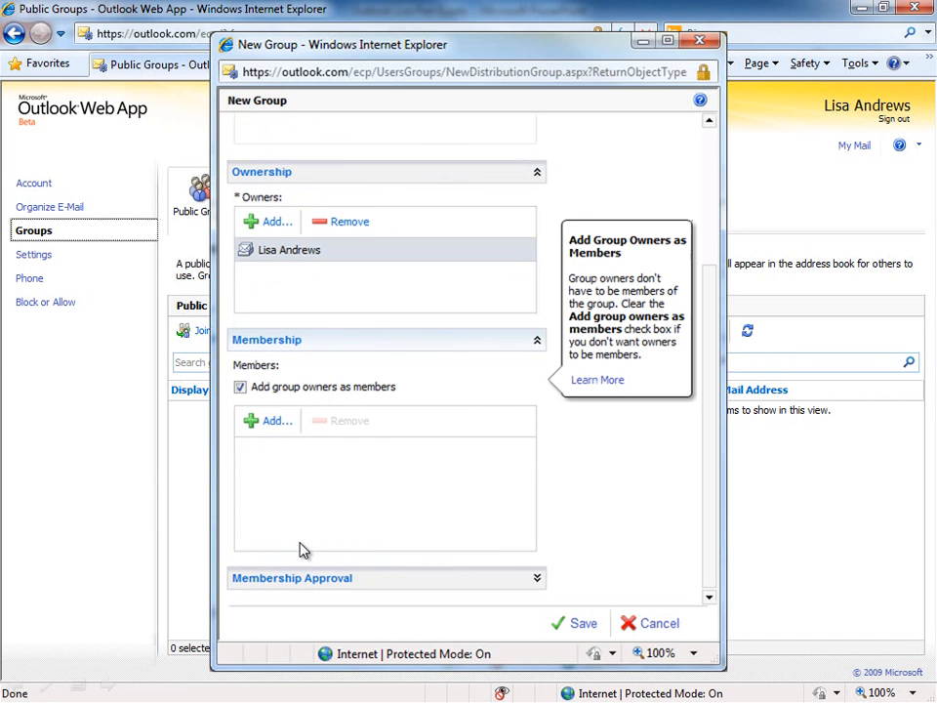
Add two people from the address book as members of the Intramural Soccer Team group
{"action": "left_click", "coordinate": [260, 422]}
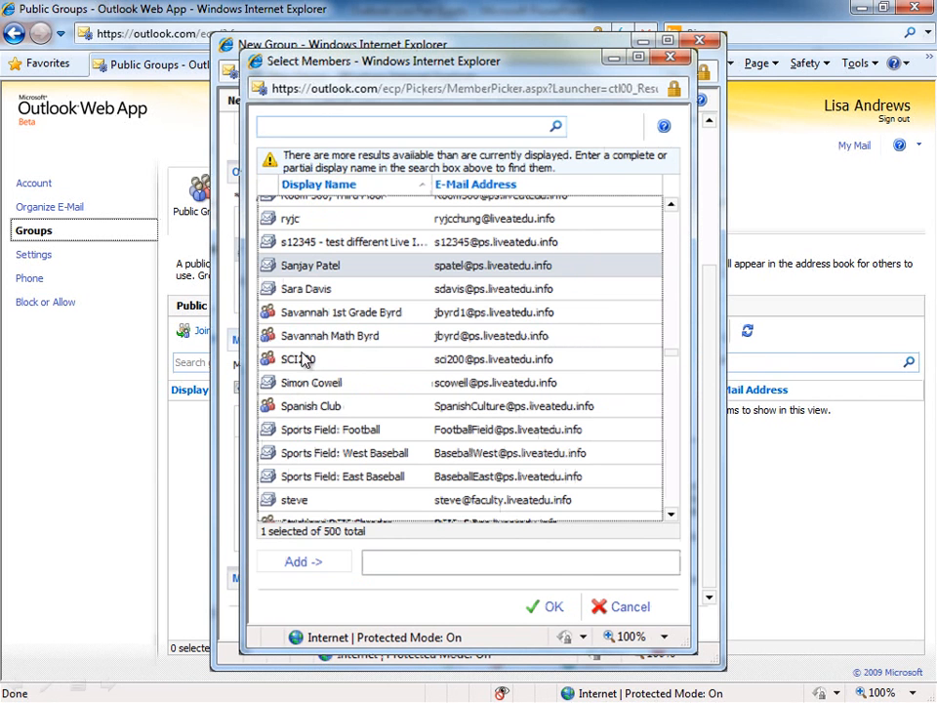
{"action": "left_click", "coordinate": [329, 290], "text": "ctrl"}
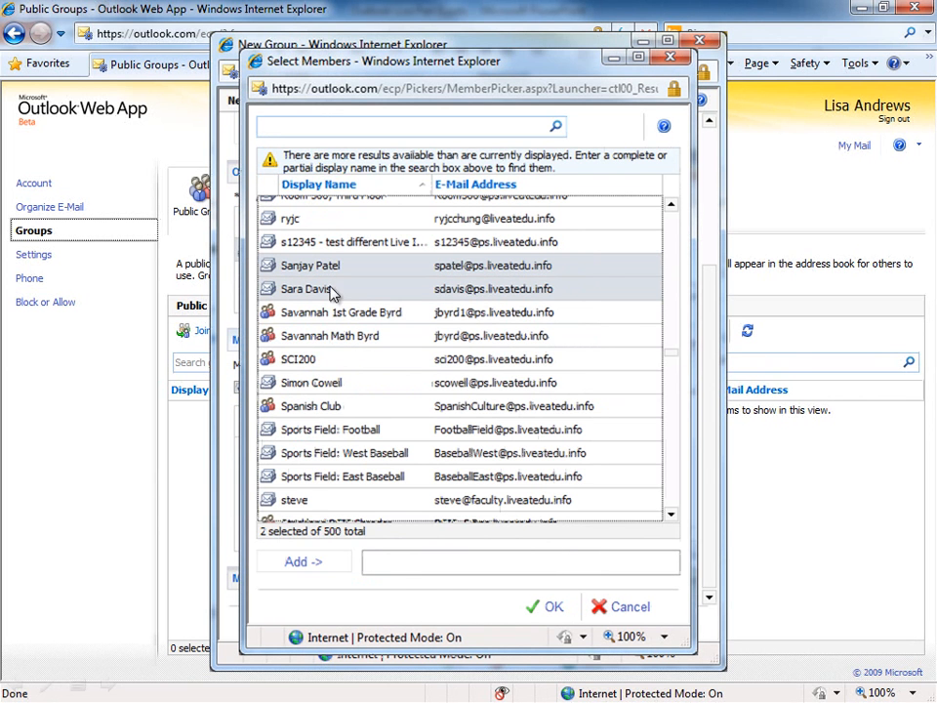
{"action": "left_click", "coordinate": [298, 562]}
{"action": "left_click", "coordinate": [544, 609]}
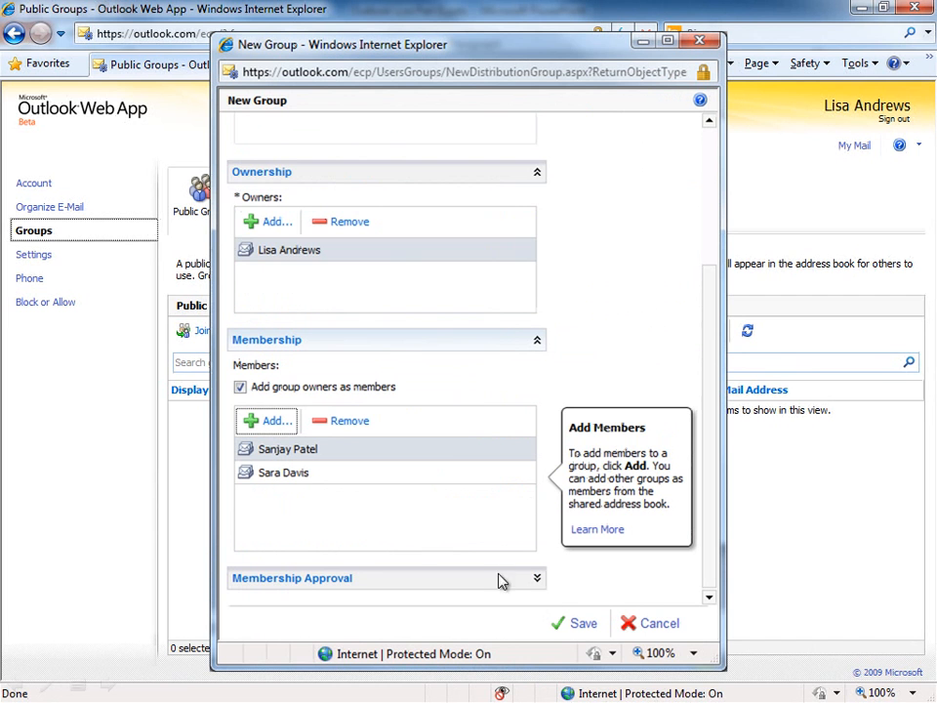
{"action": "left_click", "coordinate": [304, 581]}
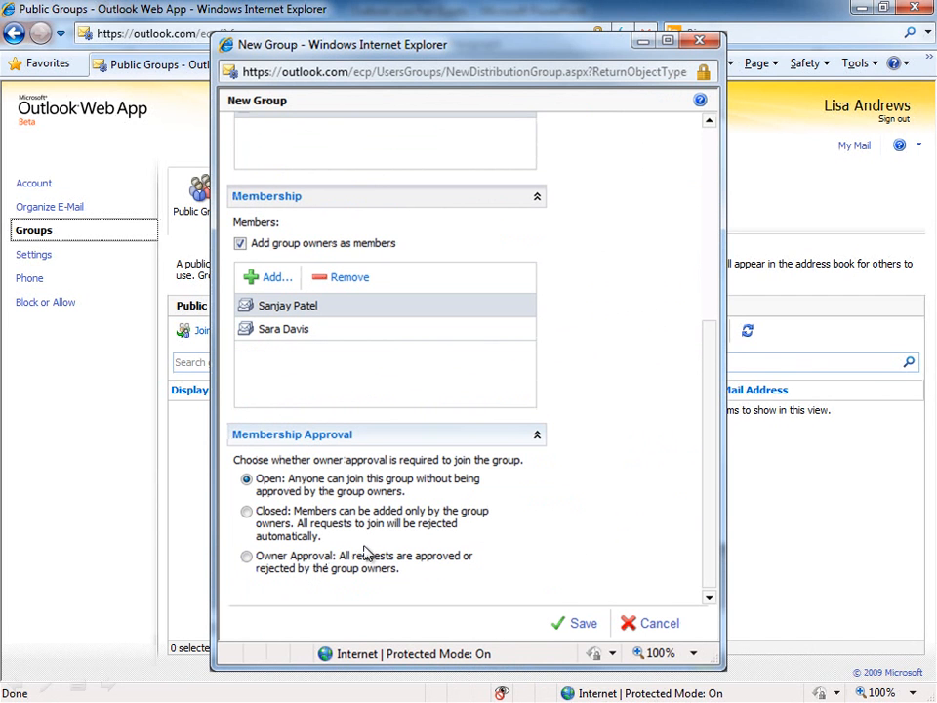
Set membership to Owner Approval and save the Intramural Soccer Team group
{"action": "left_click", "coordinate": [250, 558]}
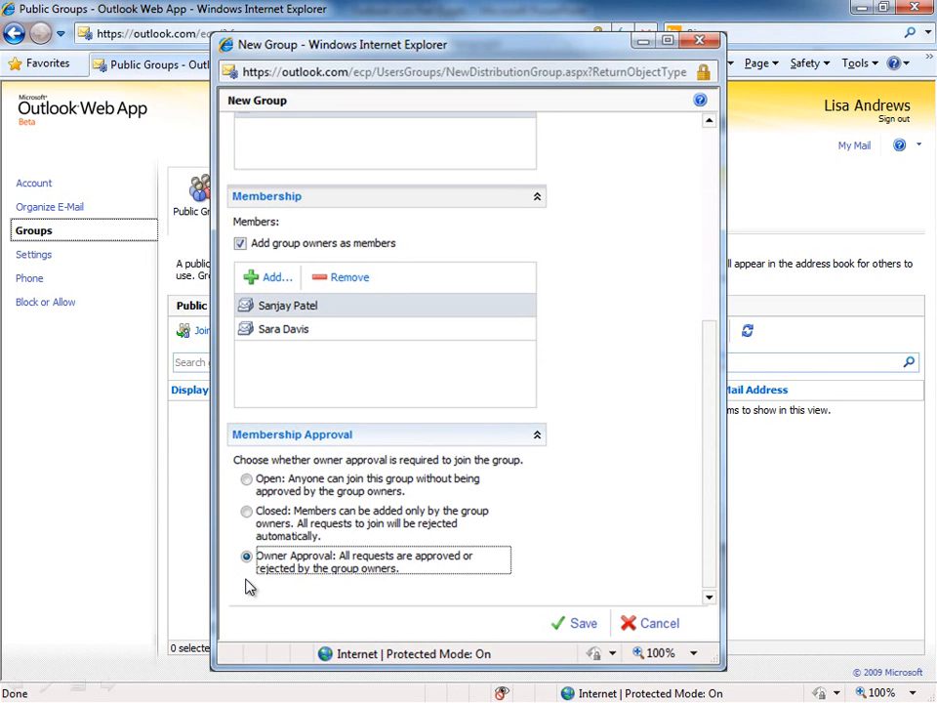
{"action": "left_click", "coordinate": [584, 625]}
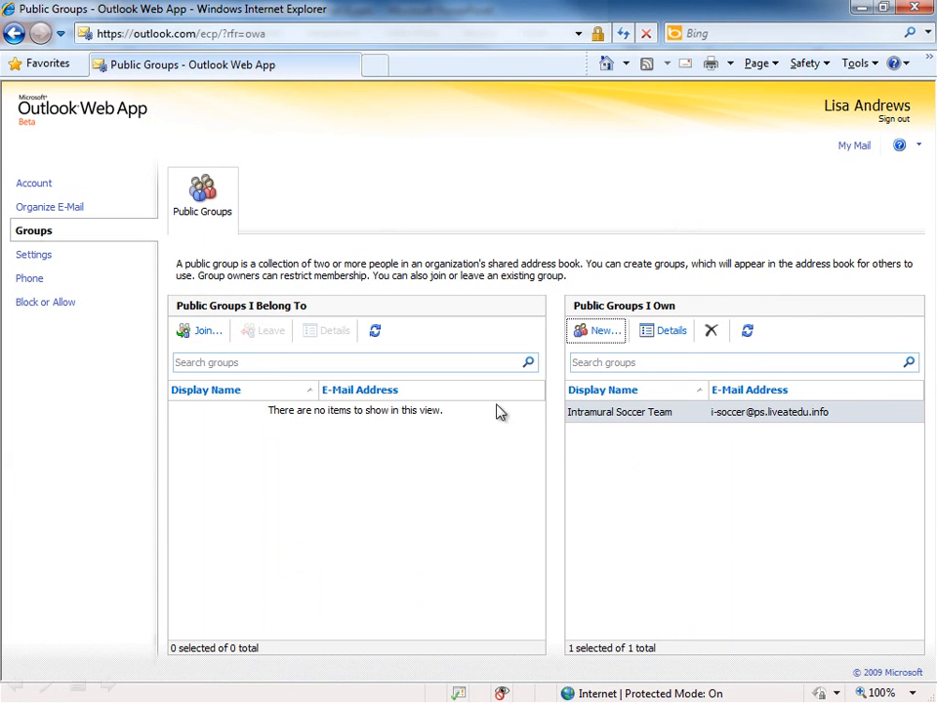
Open the 'Intramural Soccer Schedule' draft from the Drafts folder
{"action": "left_click", "coordinate": [856, 146]}
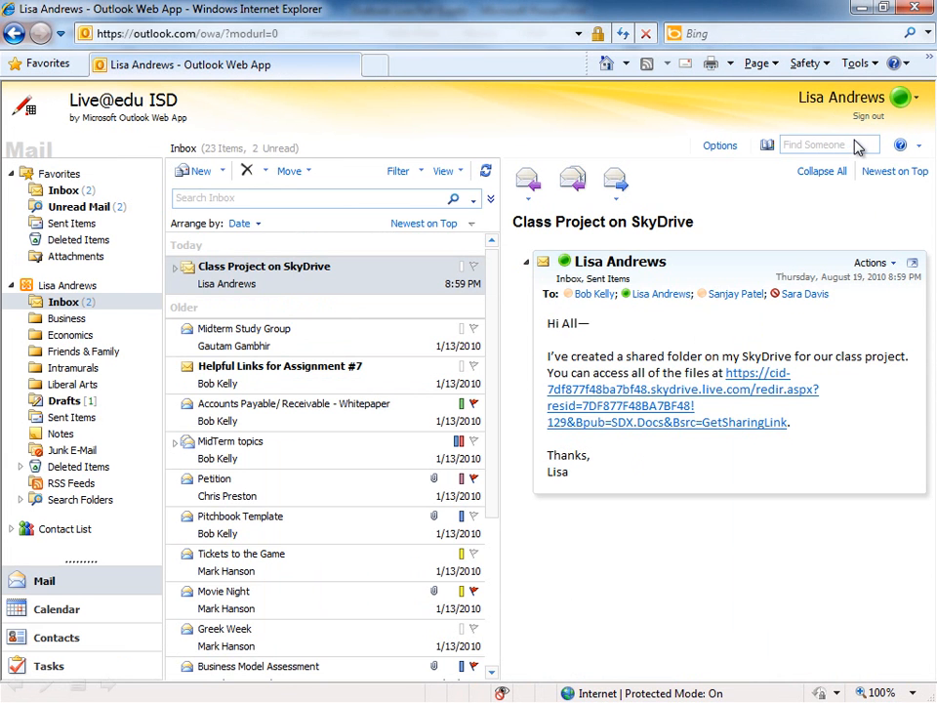
{"action": "left_click", "coordinate": [66, 404]}
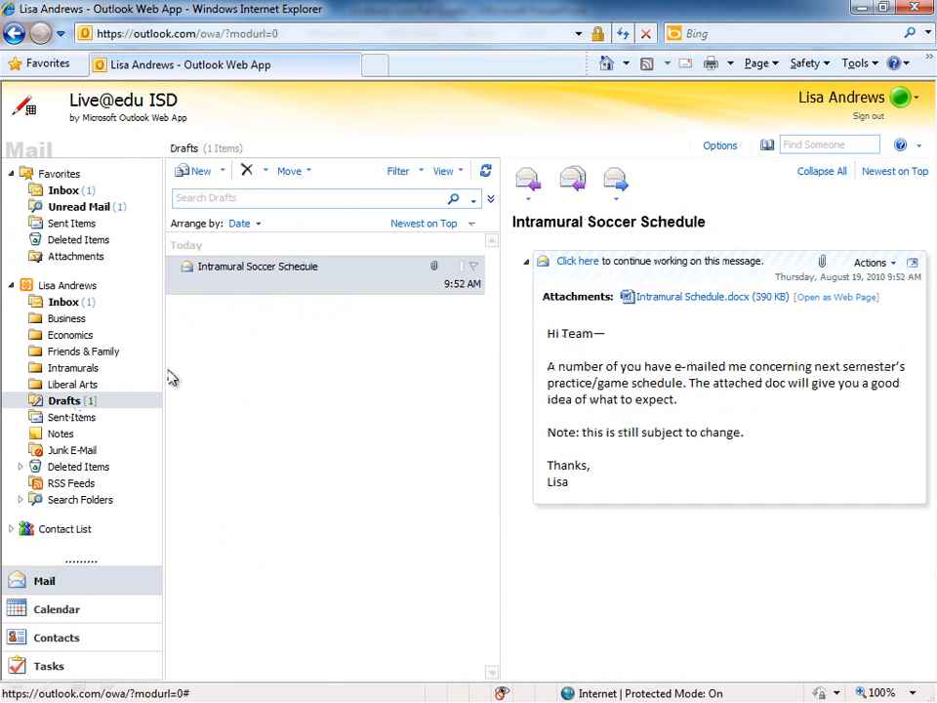
{"action": "double_click", "coordinate": [258, 288]}
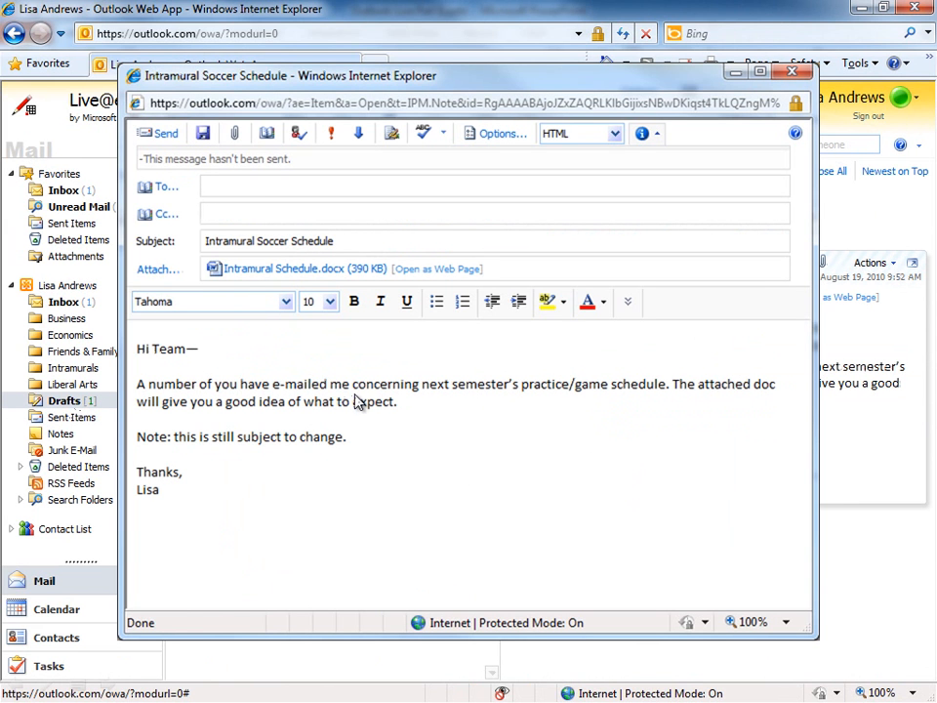
Address the draft to the Intramural Soccer Team group via 'soccer' and send it
{"action": "left_click", "coordinate": [208, 186]}
{"action": "type", "text": "soccer"}
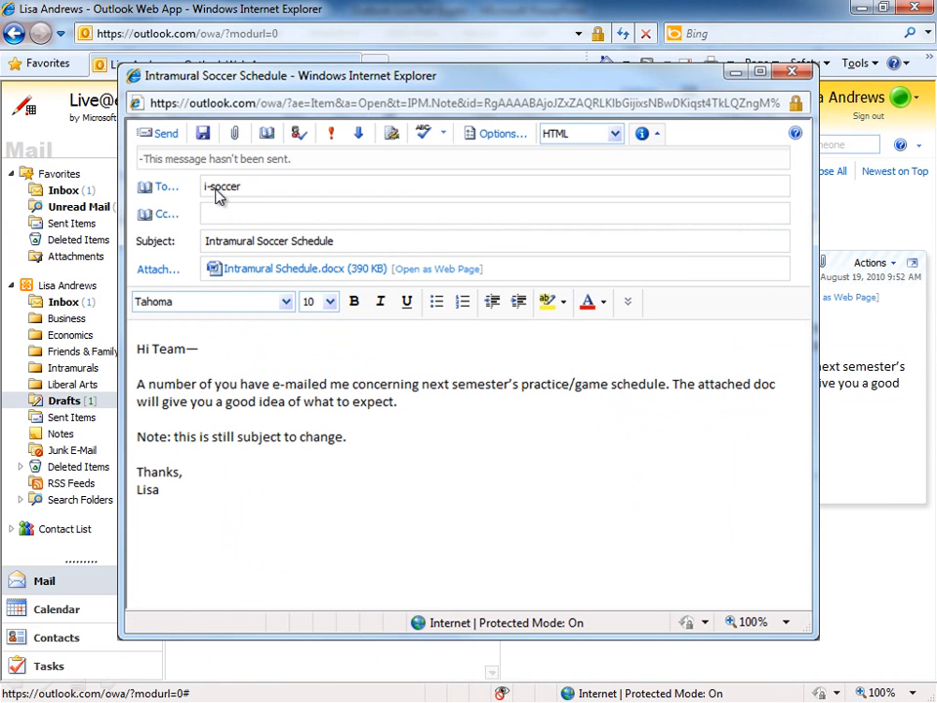
{"action": "left_click", "coordinate": [298, 134]}
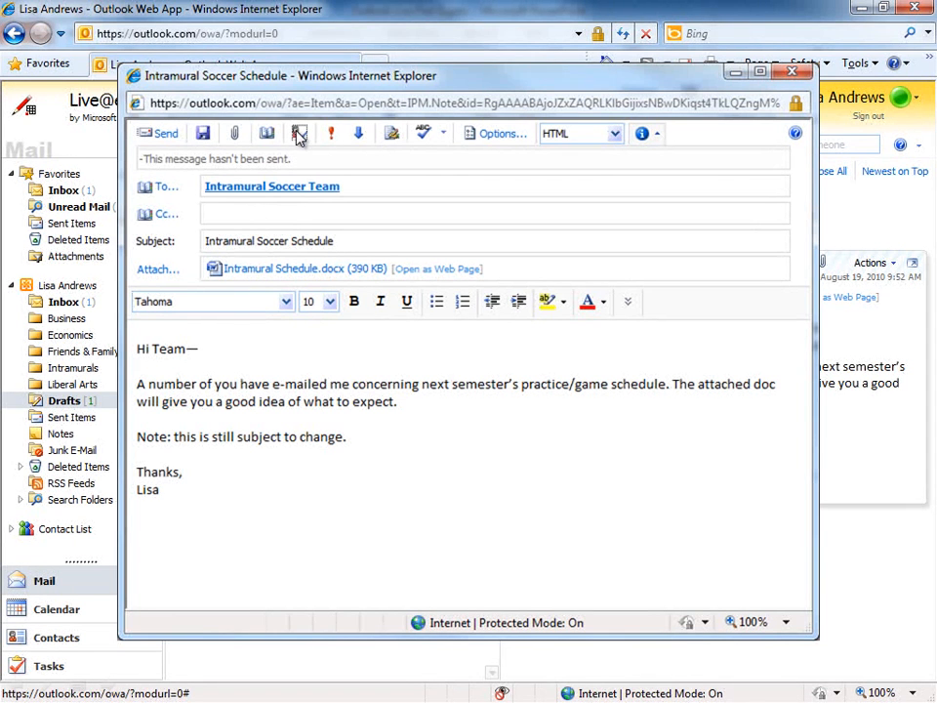
{"action": "left_click", "coordinate": [166, 134]}
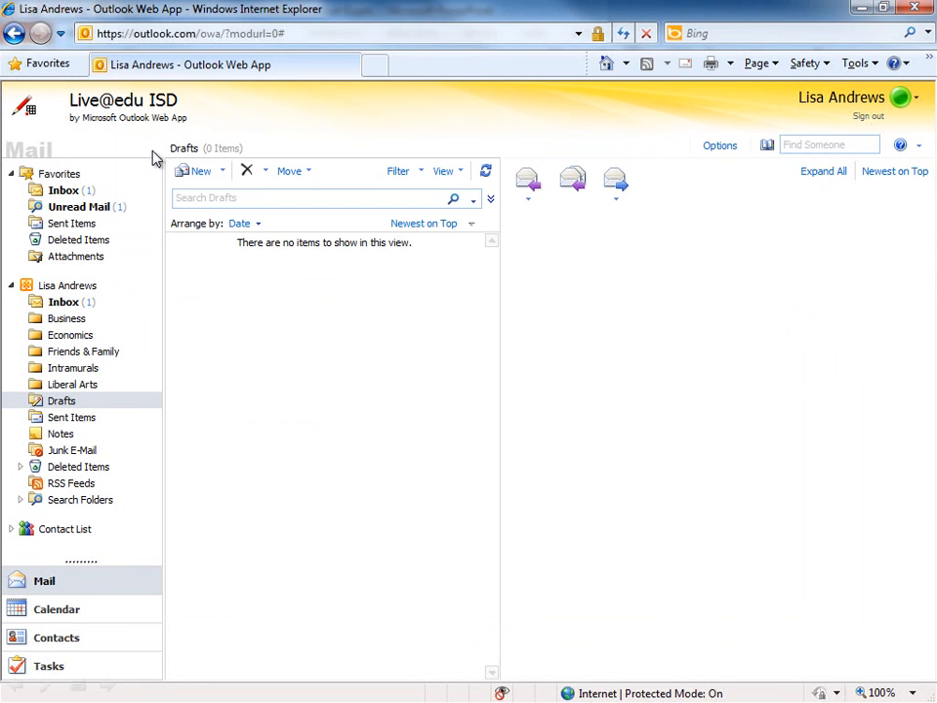
Open the Inbox to view the received Intramural Soccer Schedule message
{"action": "left_click", "coordinate": [64, 303]}
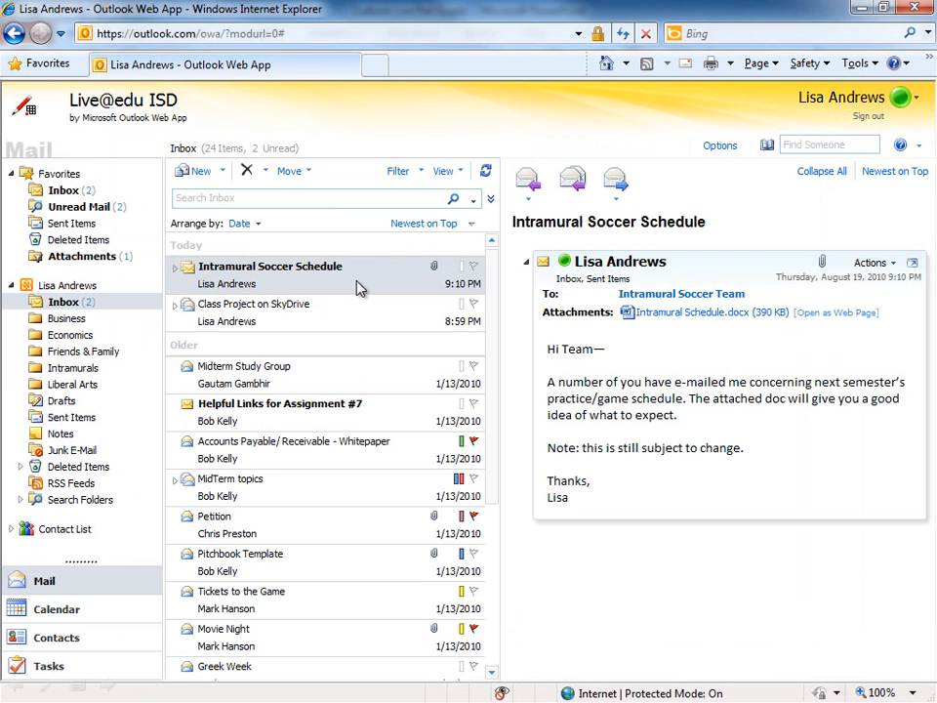